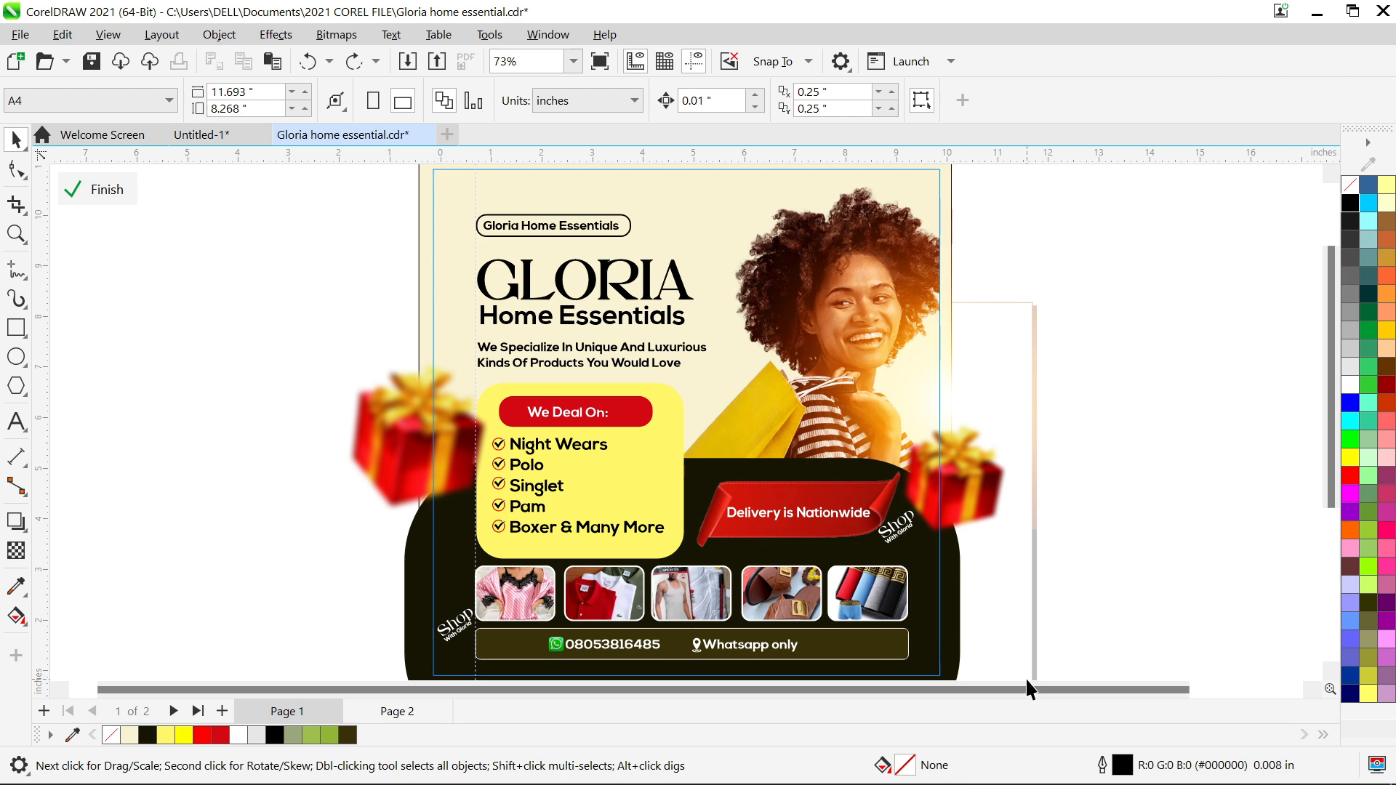
Step: Select the orange glow bitmap in the Untitled-1 document and nudge it slightly up and away from the flyer image
left_click(185, 138)
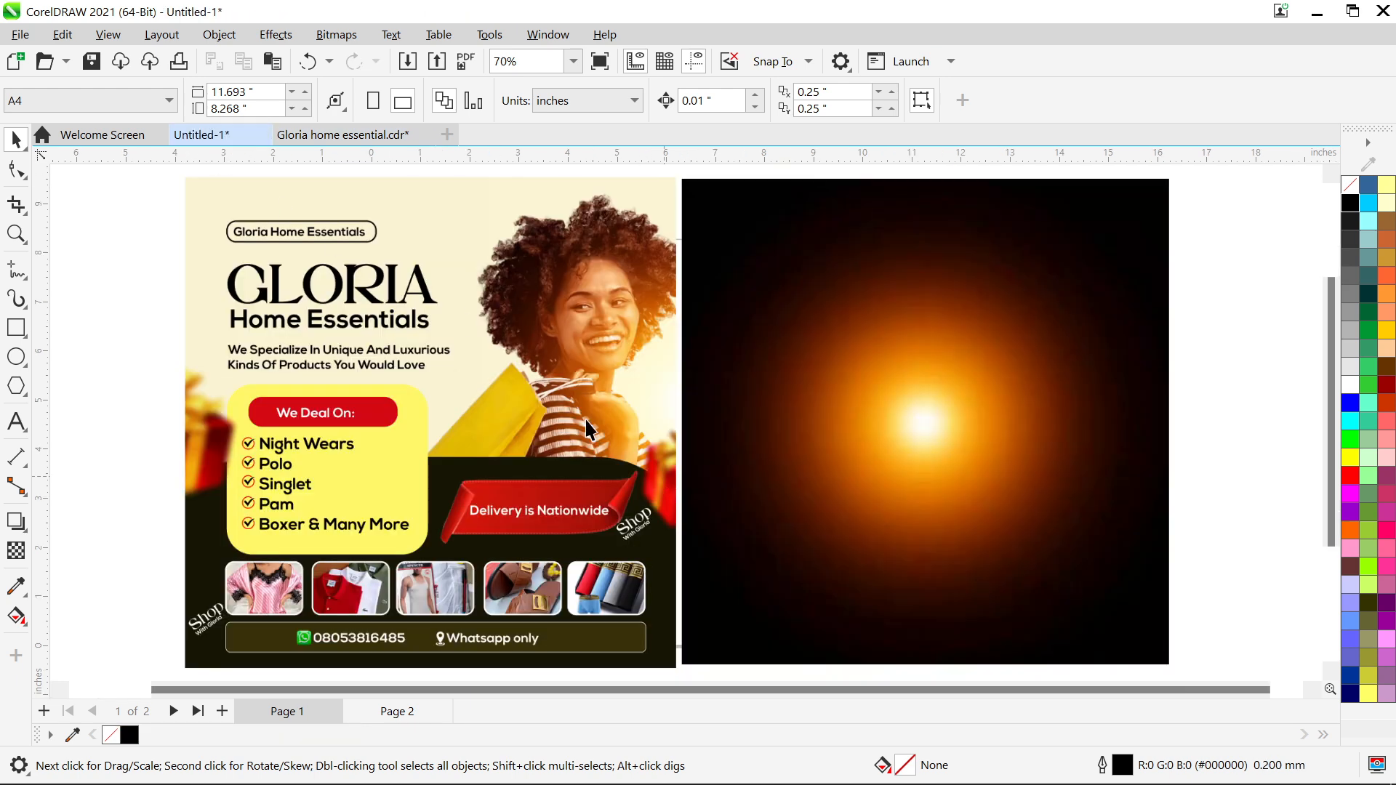
left_click(346, 139)
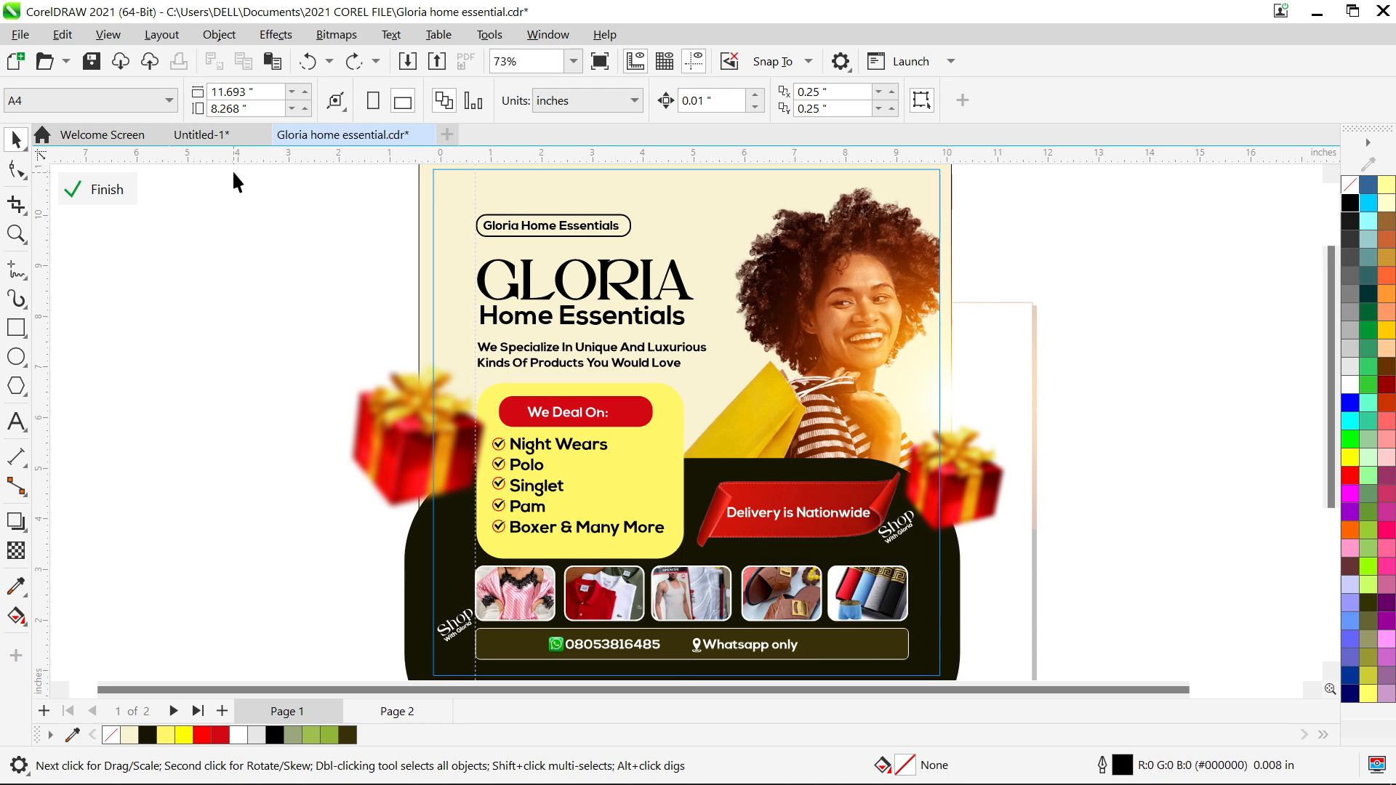
left_click(232, 142)
left_click(778, 407)
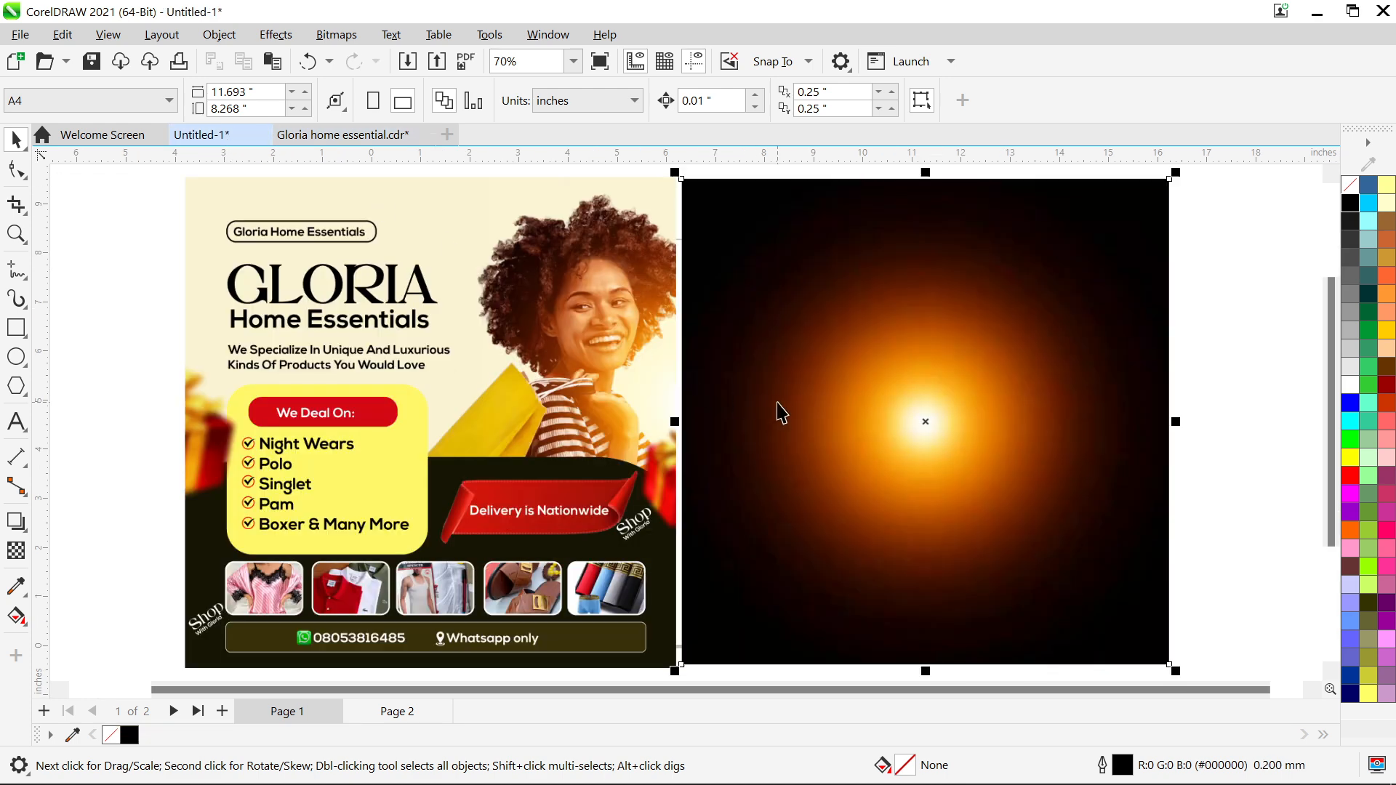
mouse_move(778, 402)
left_mouse_down()
mouse_move(888, 396)
mouse_move(784, 397)
left_mouse_up()
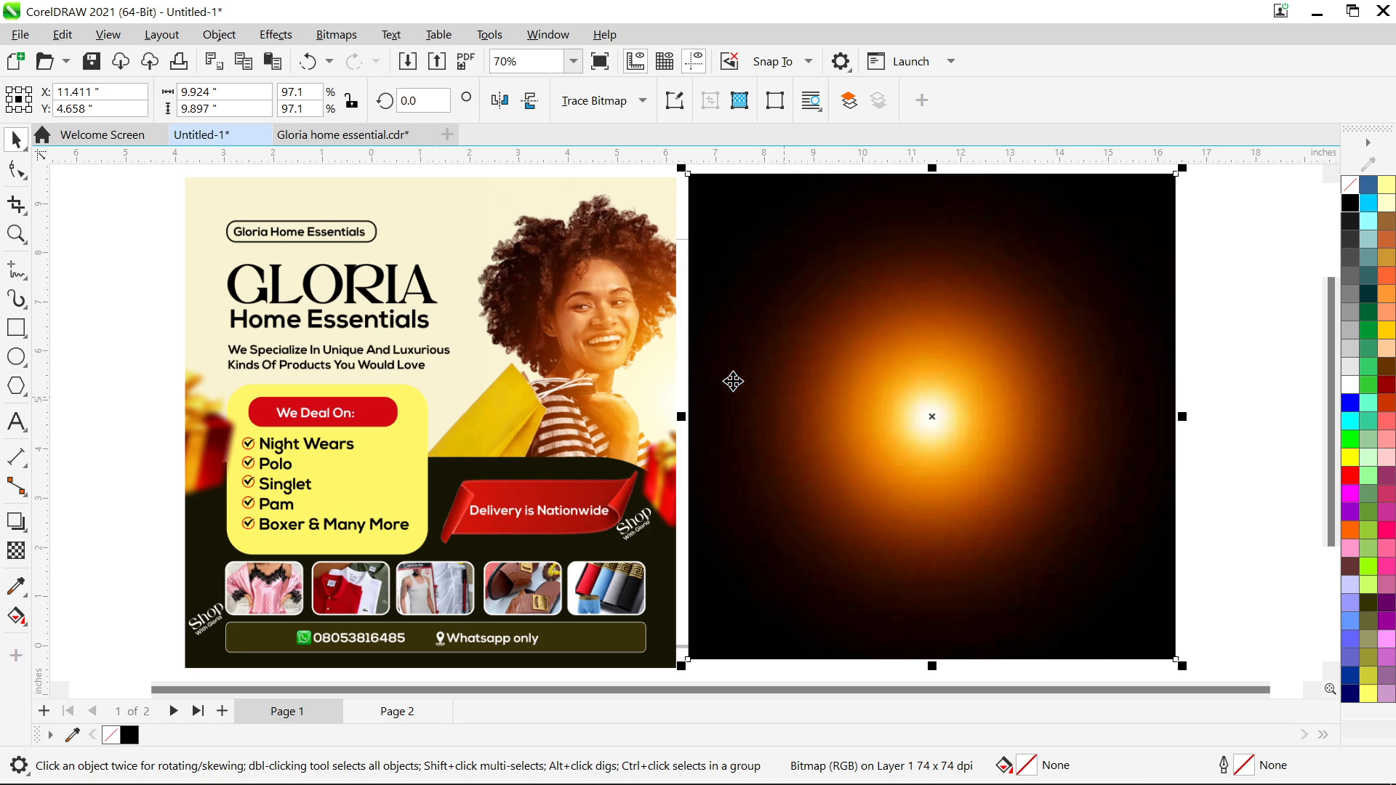
Step: In Gloria home essential.cdr, move the light effect off the woman and return it to her shoulder
left_click(352, 138)
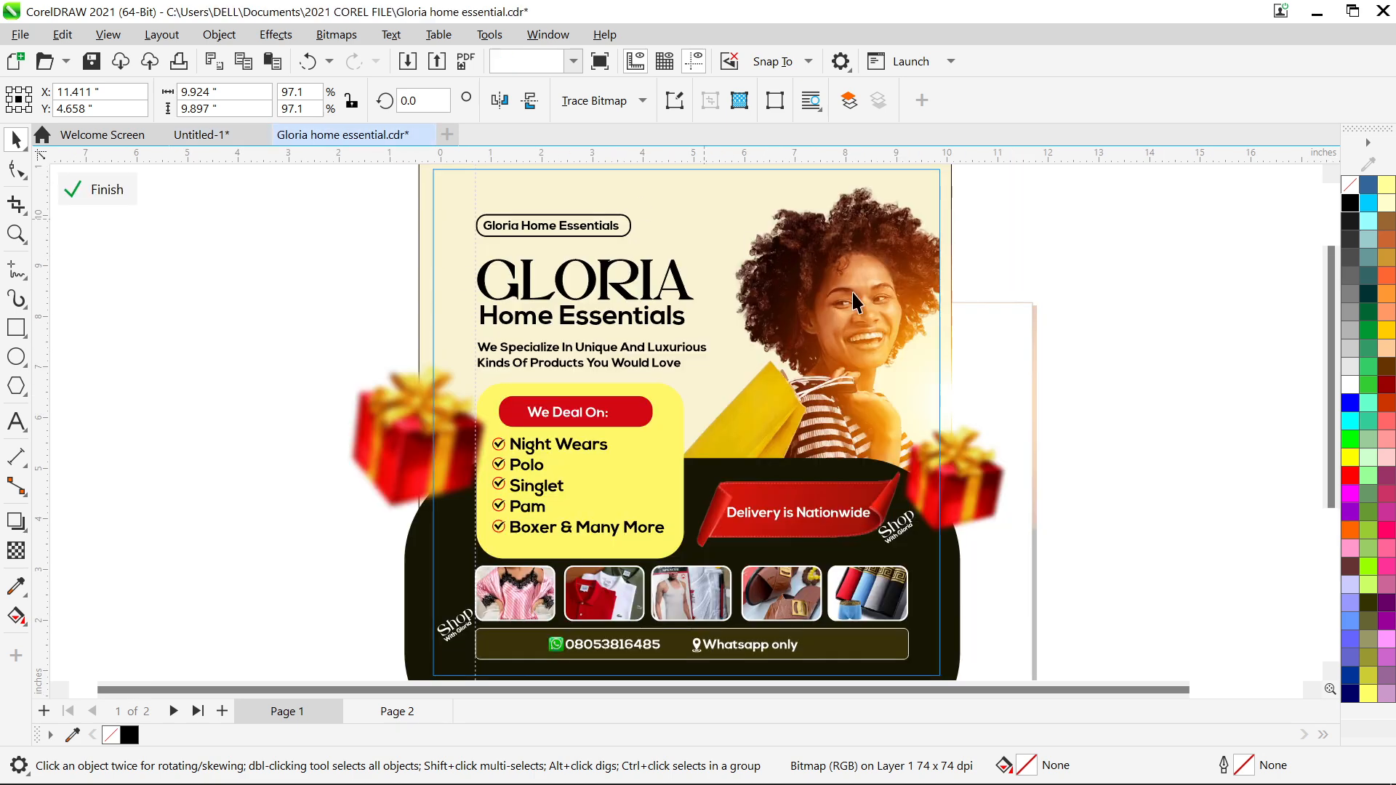
left_click(970, 355)
left_click_drag(993, 283, 848, 271)
left_click_drag(796, 330, 318, 321)
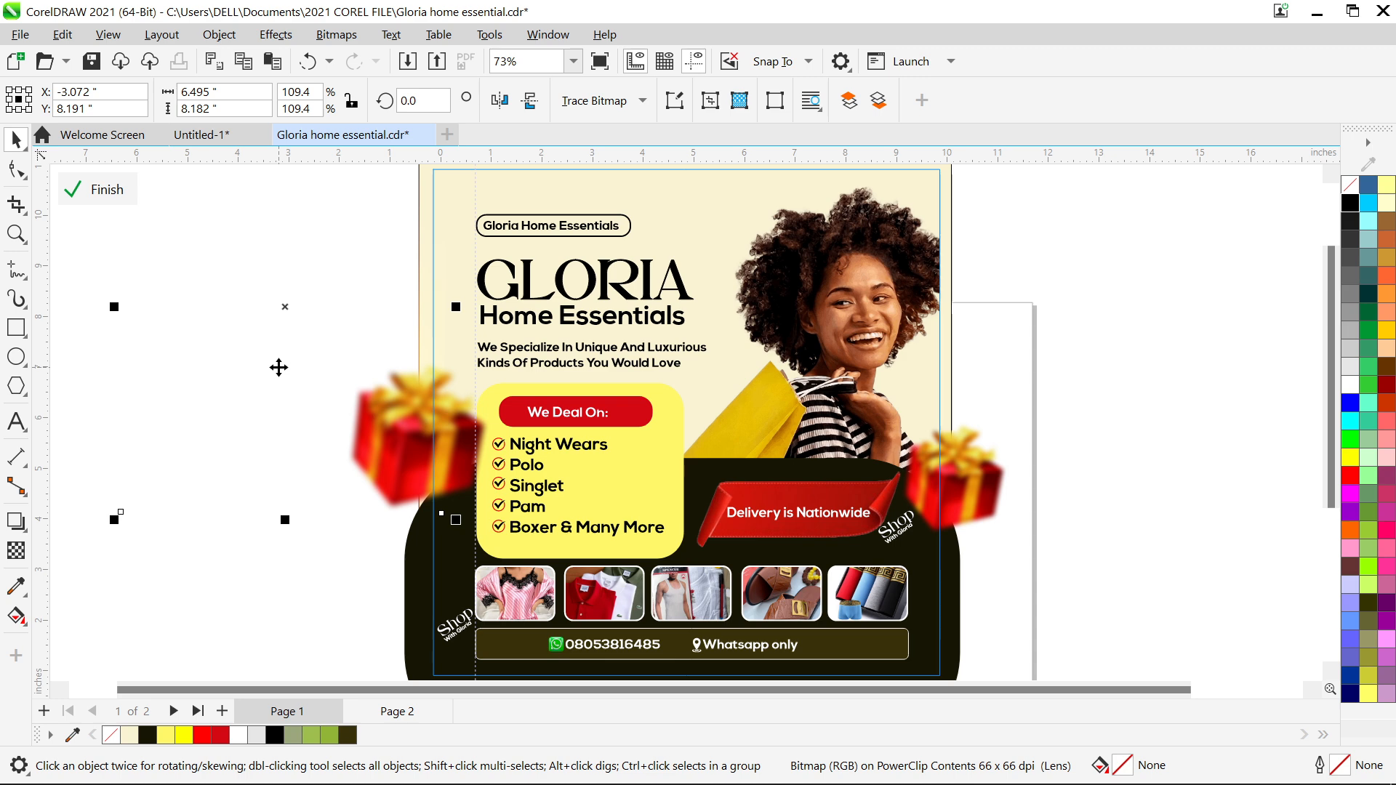
left_click_drag(256, 371, 766, 365)
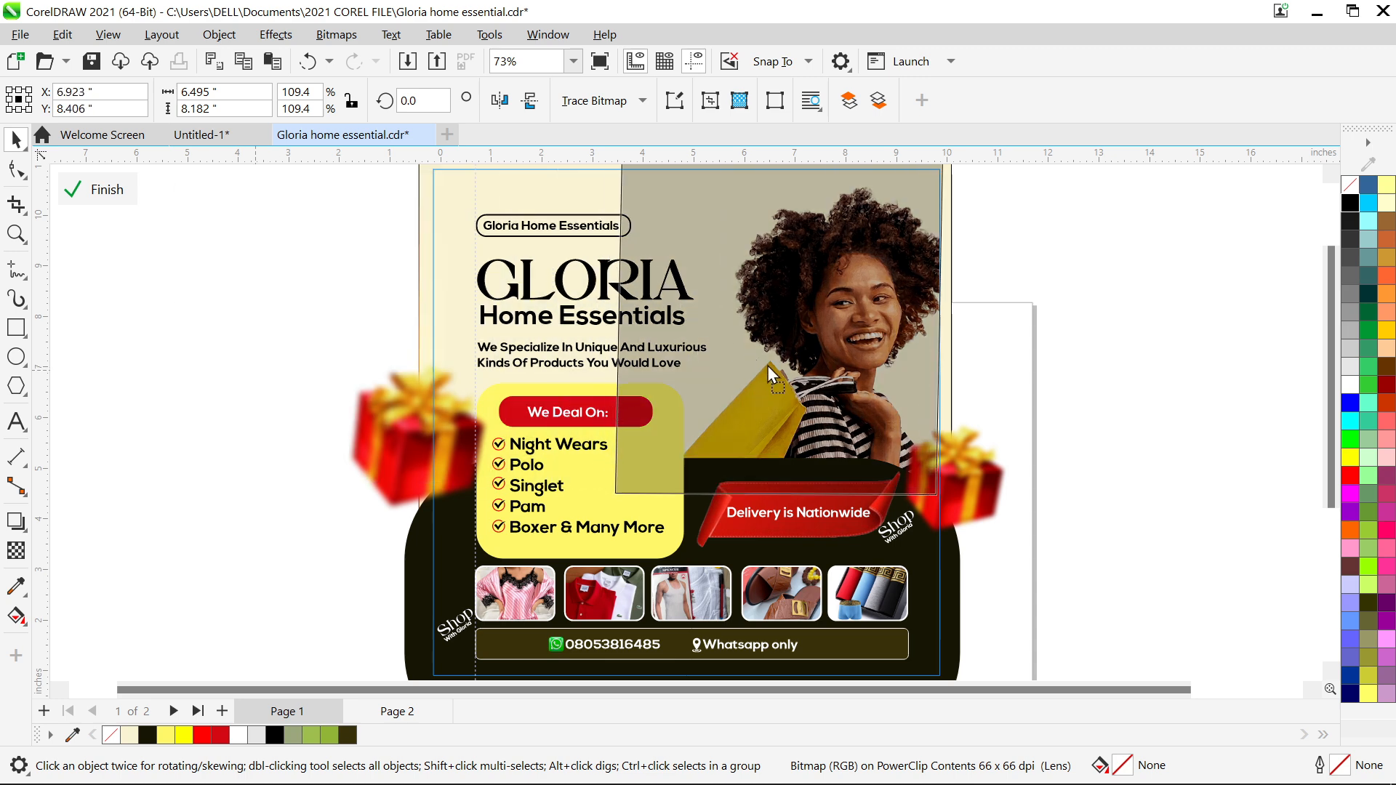
left_click_drag(860, 371, 960, 350)
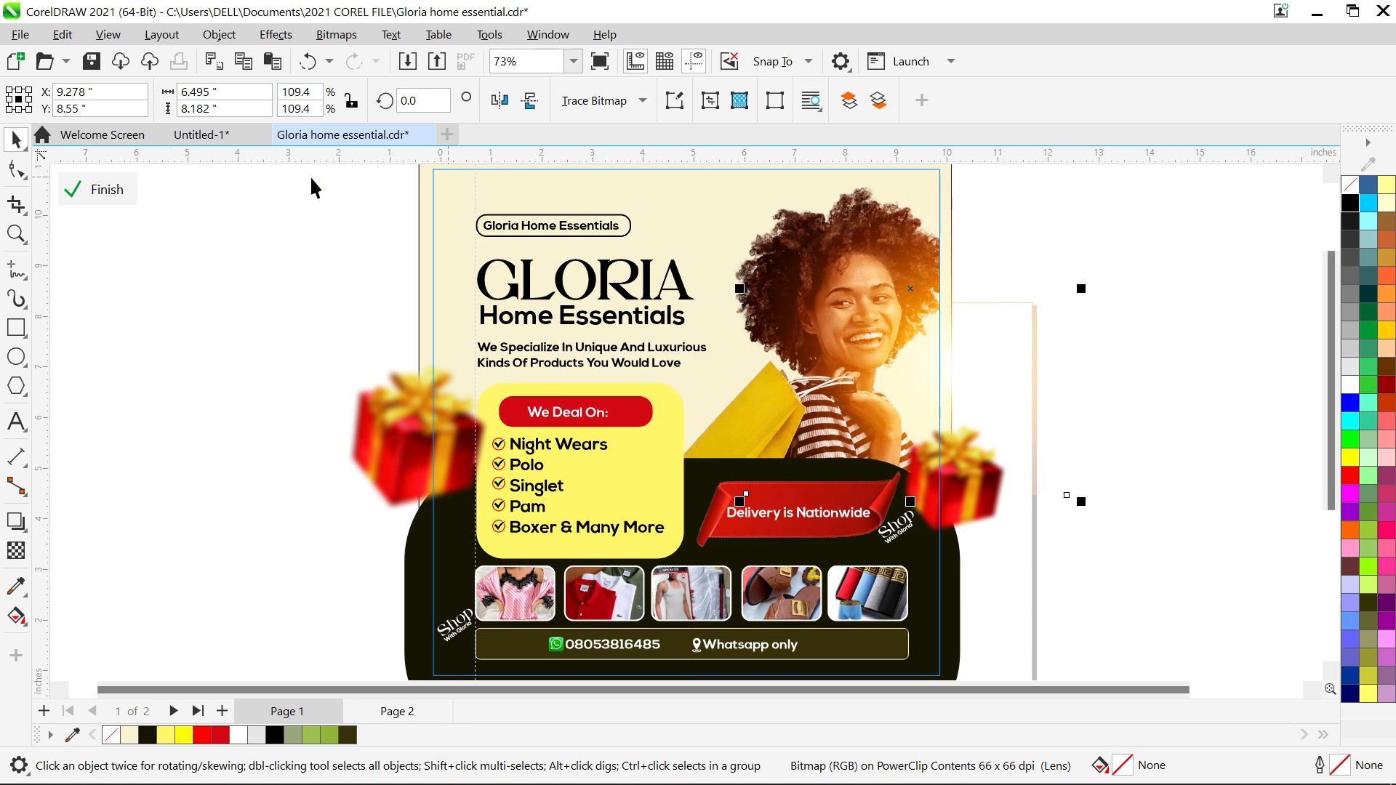
Step: In Untitled-1, shift the orange glow bitmap to about X 11.589 inches and select it with the Transparency tool
left_click(213, 138)
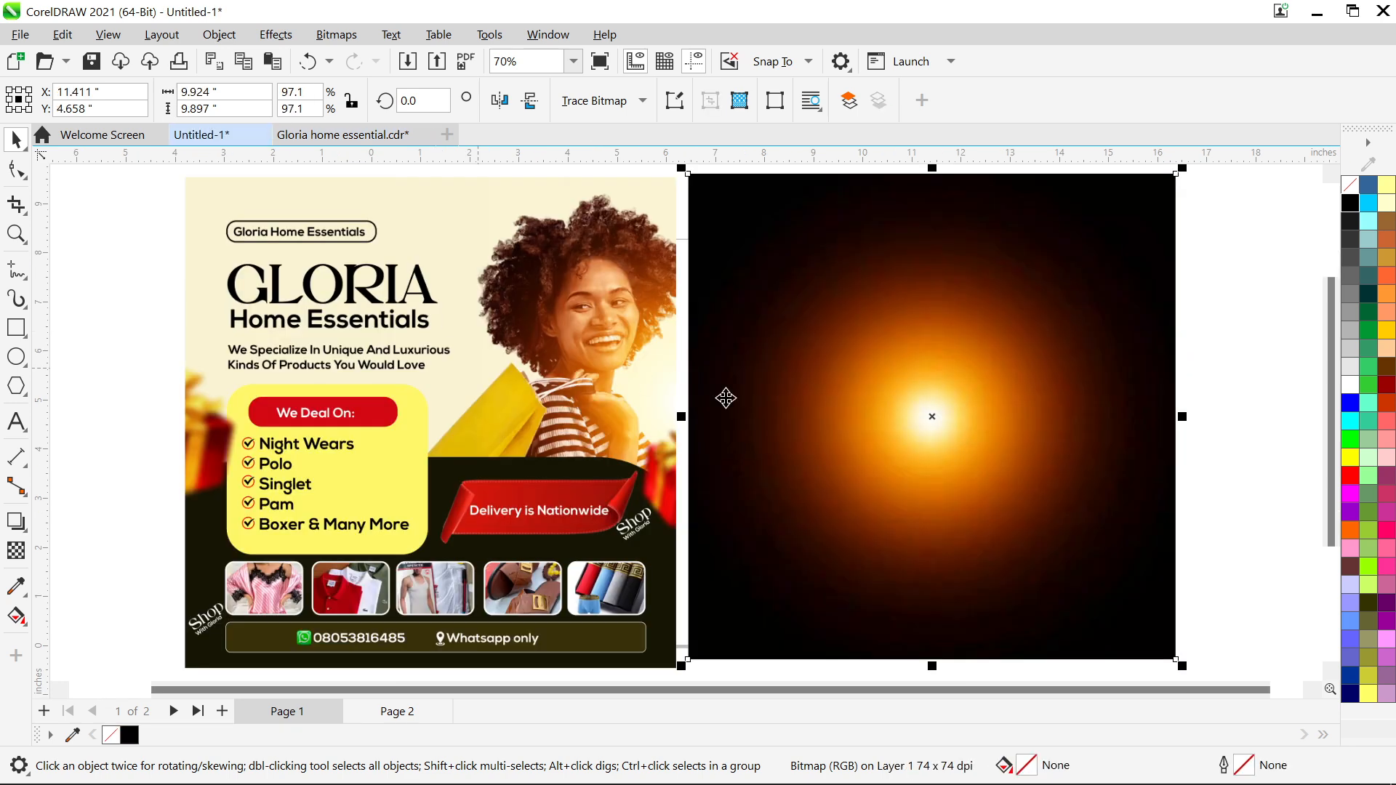
left_click_drag(1038, 390, 1135, 389)
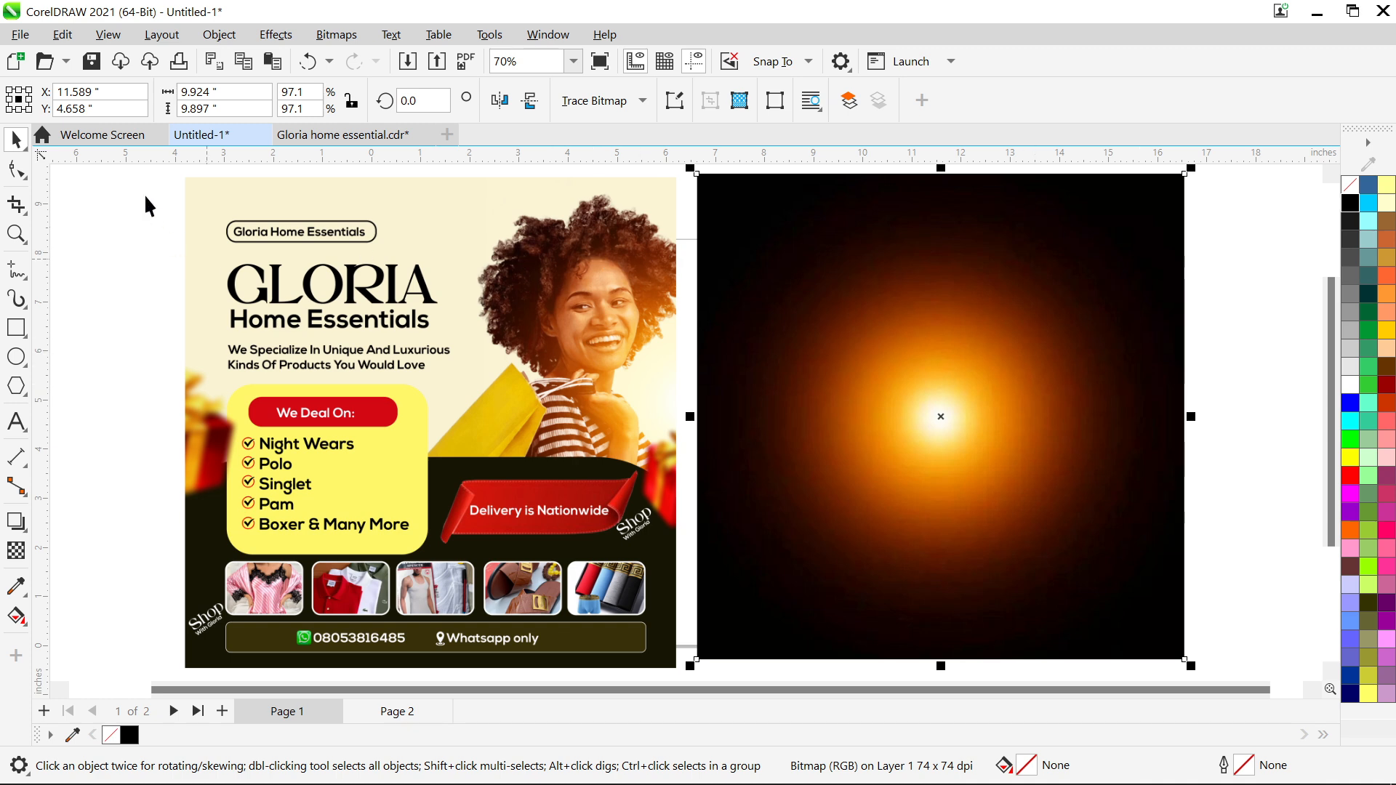
left_click(226, 38)
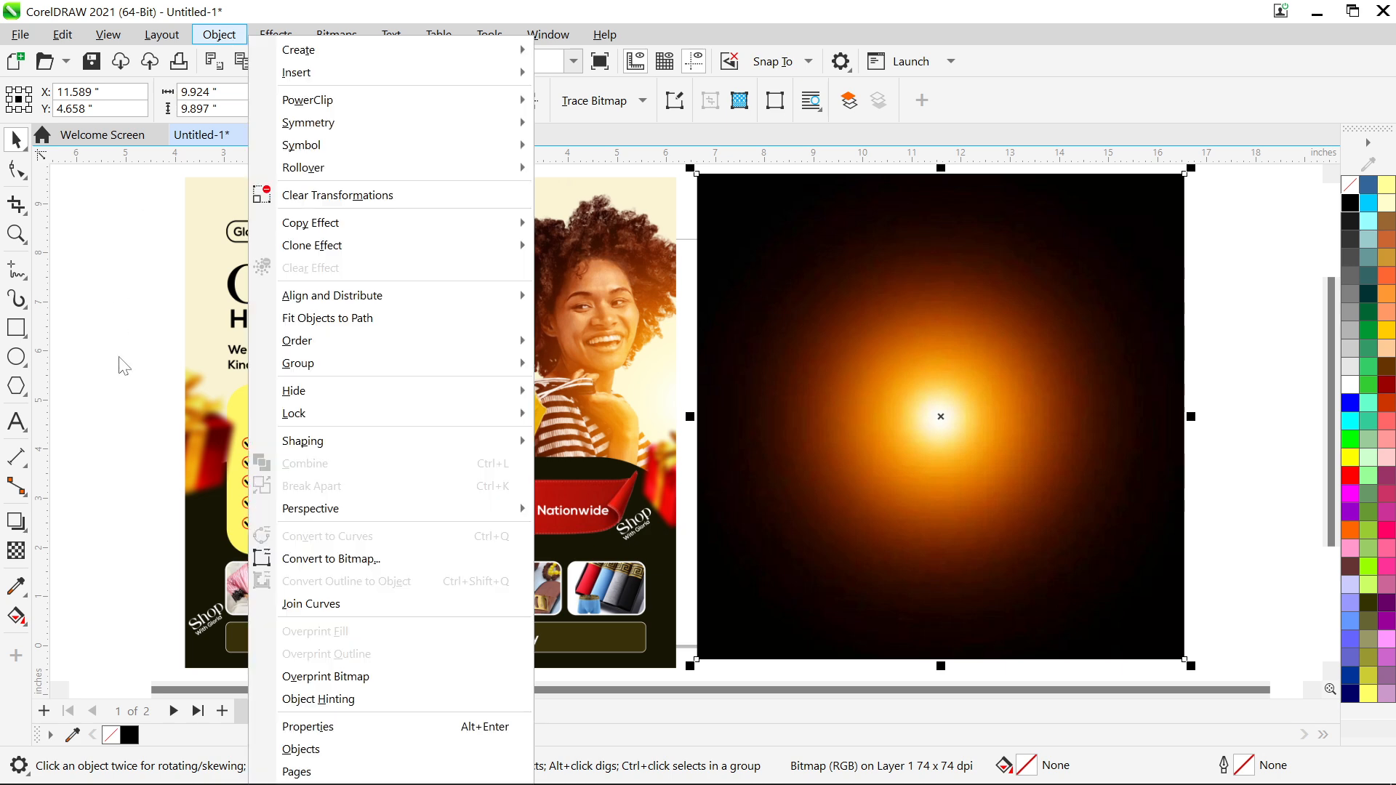
left_click(138, 408)
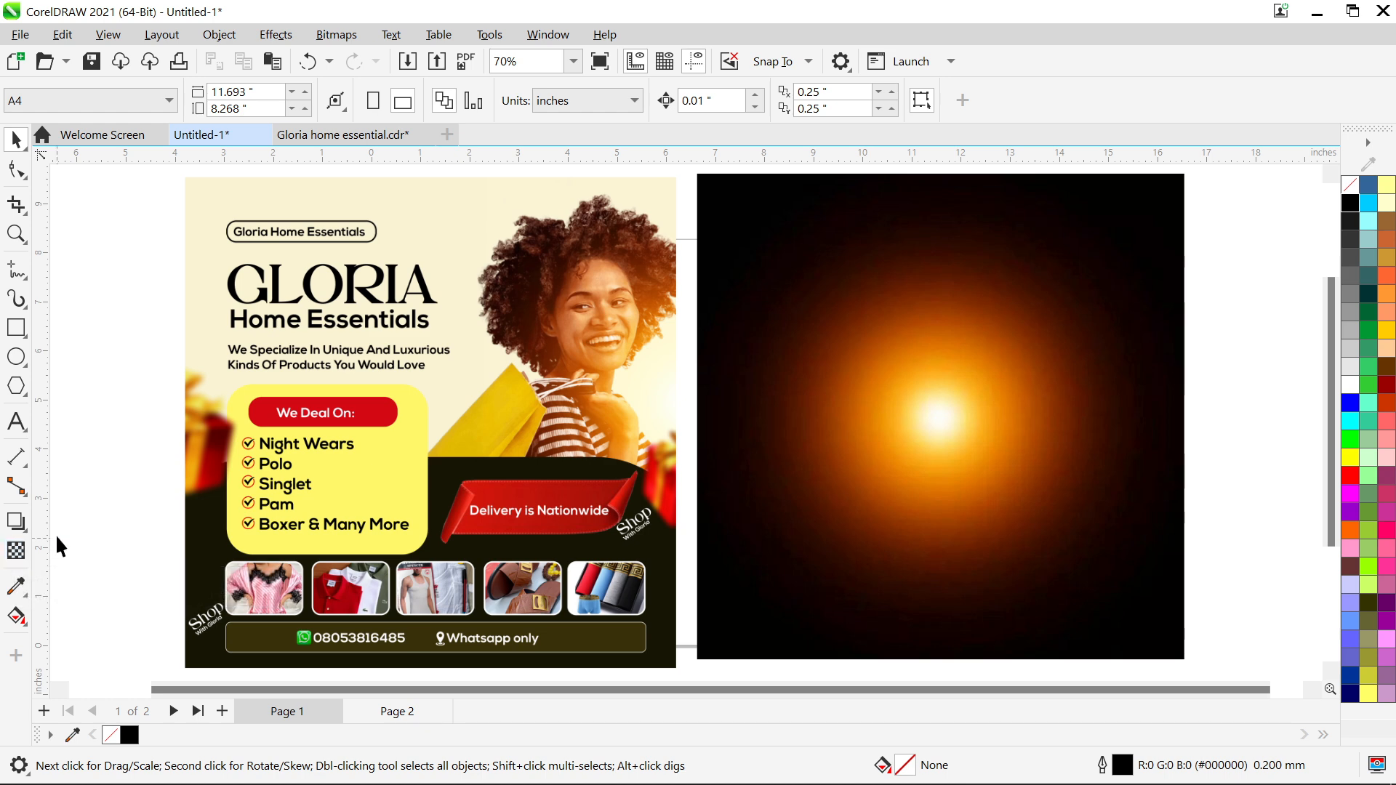
left_click(16, 553)
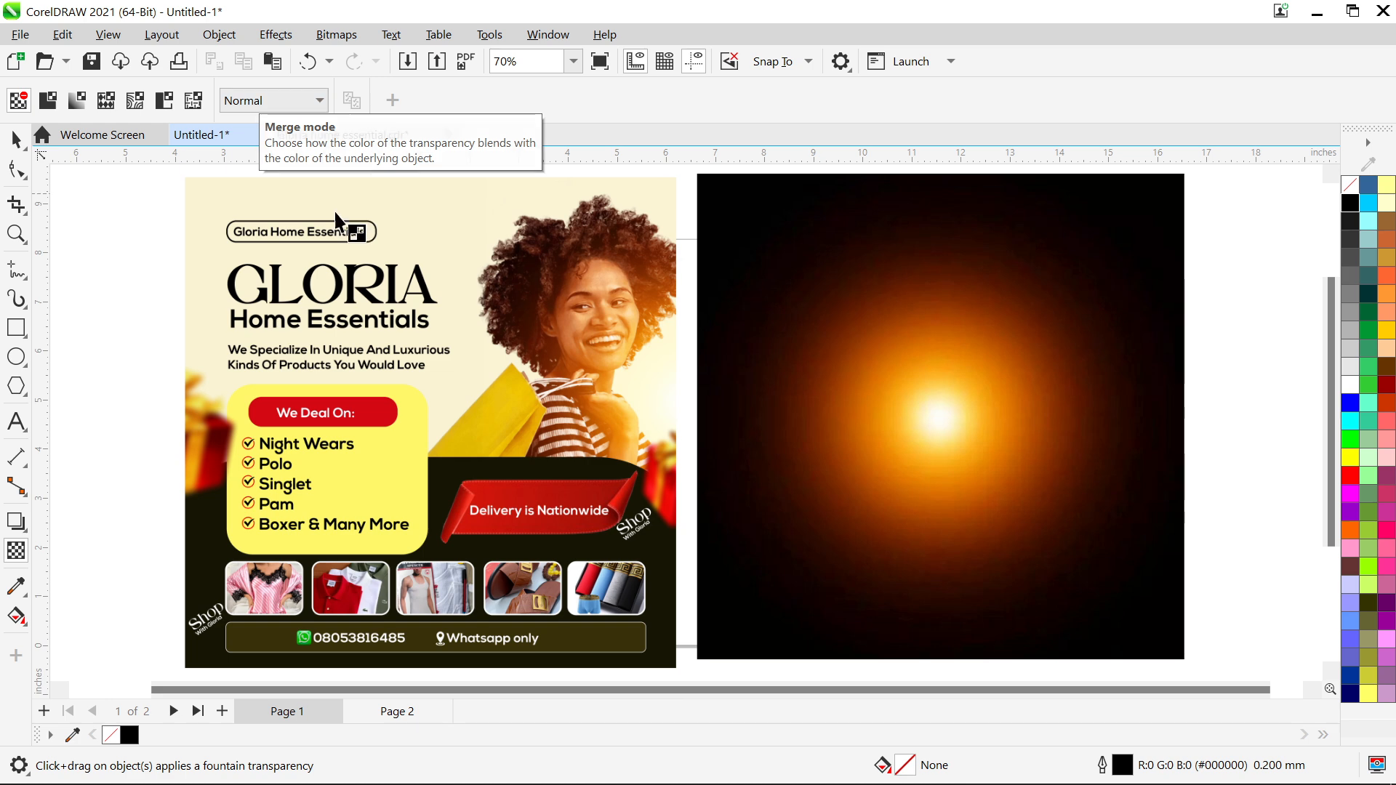
left_click(1147, 233)
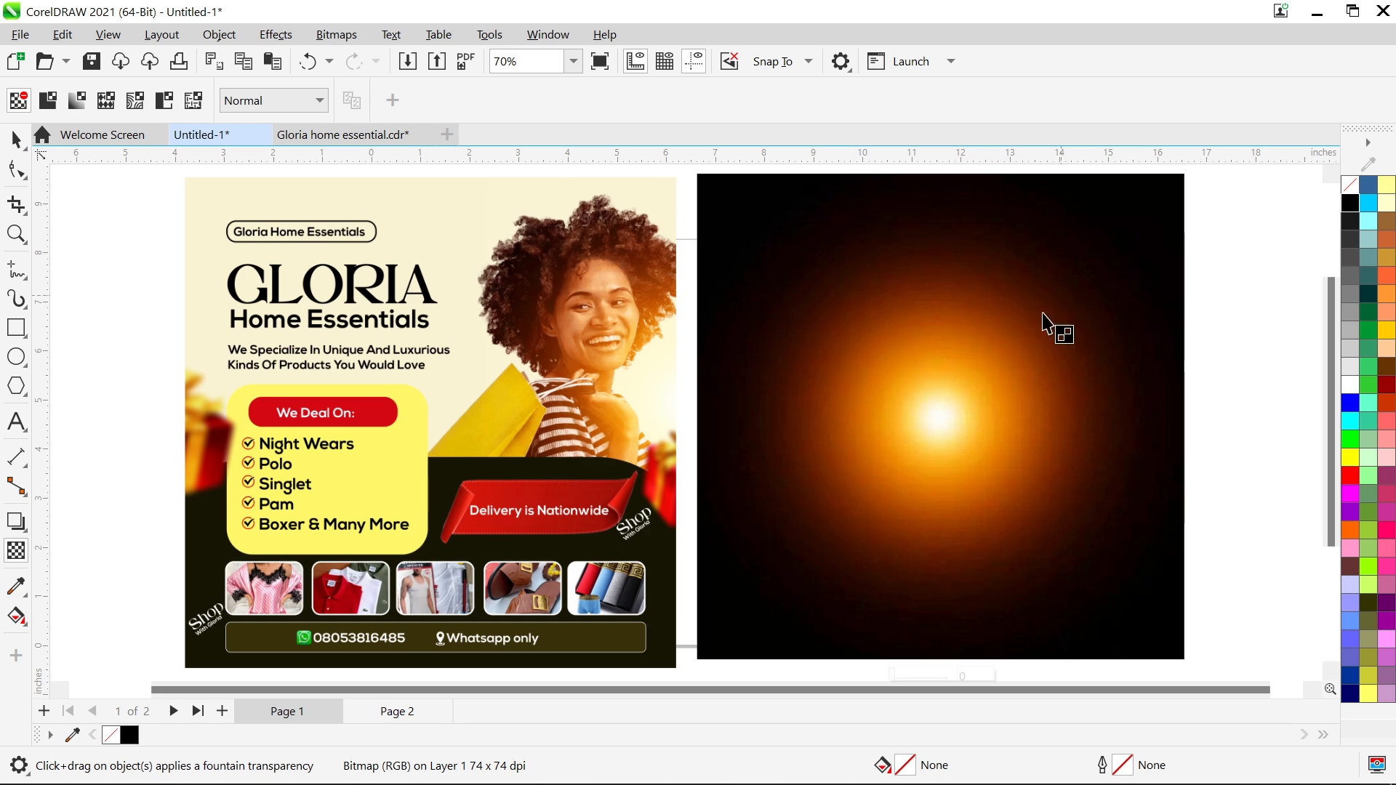
left_click(18, 524)
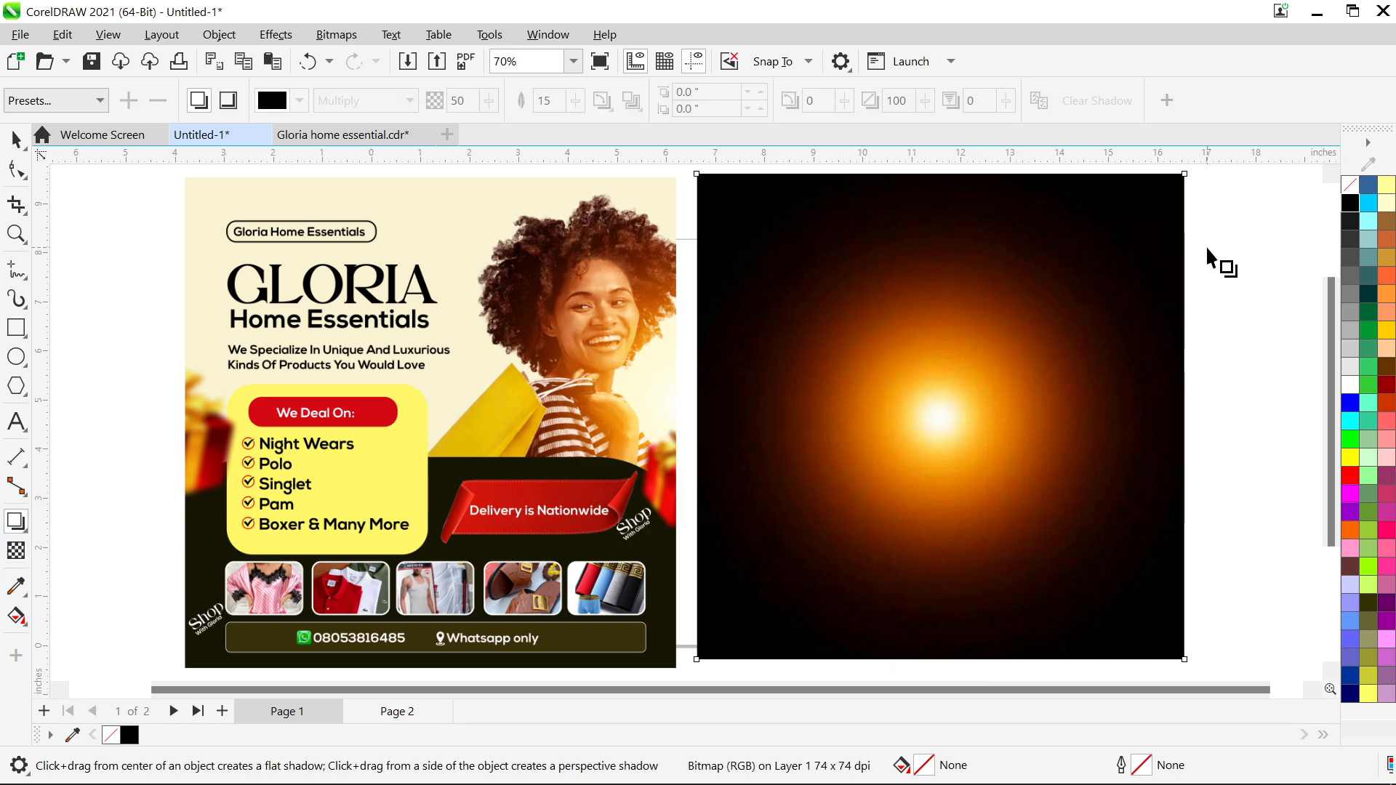
left_click_drag(941, 416, 1129, 240)
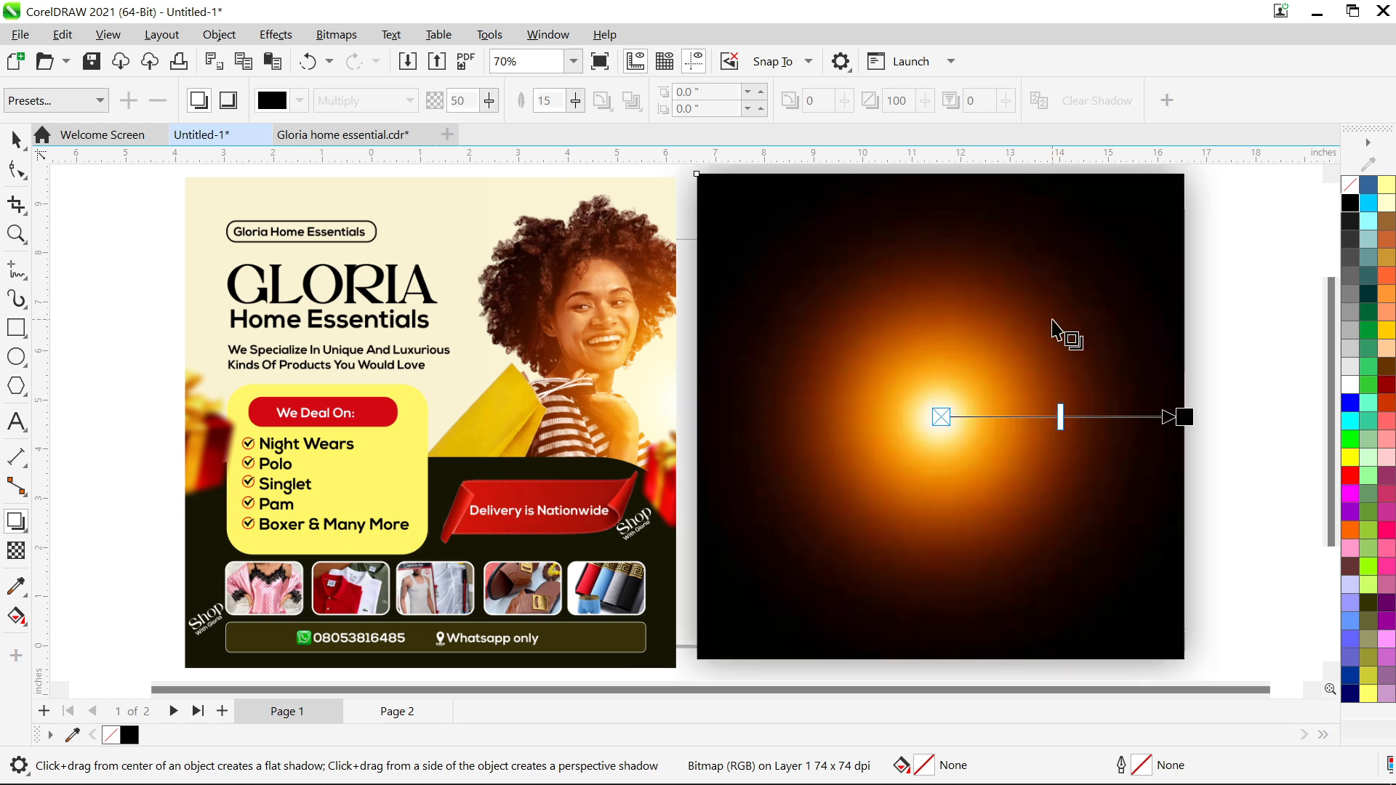
left_click_drag(932, 416, 838, 416)
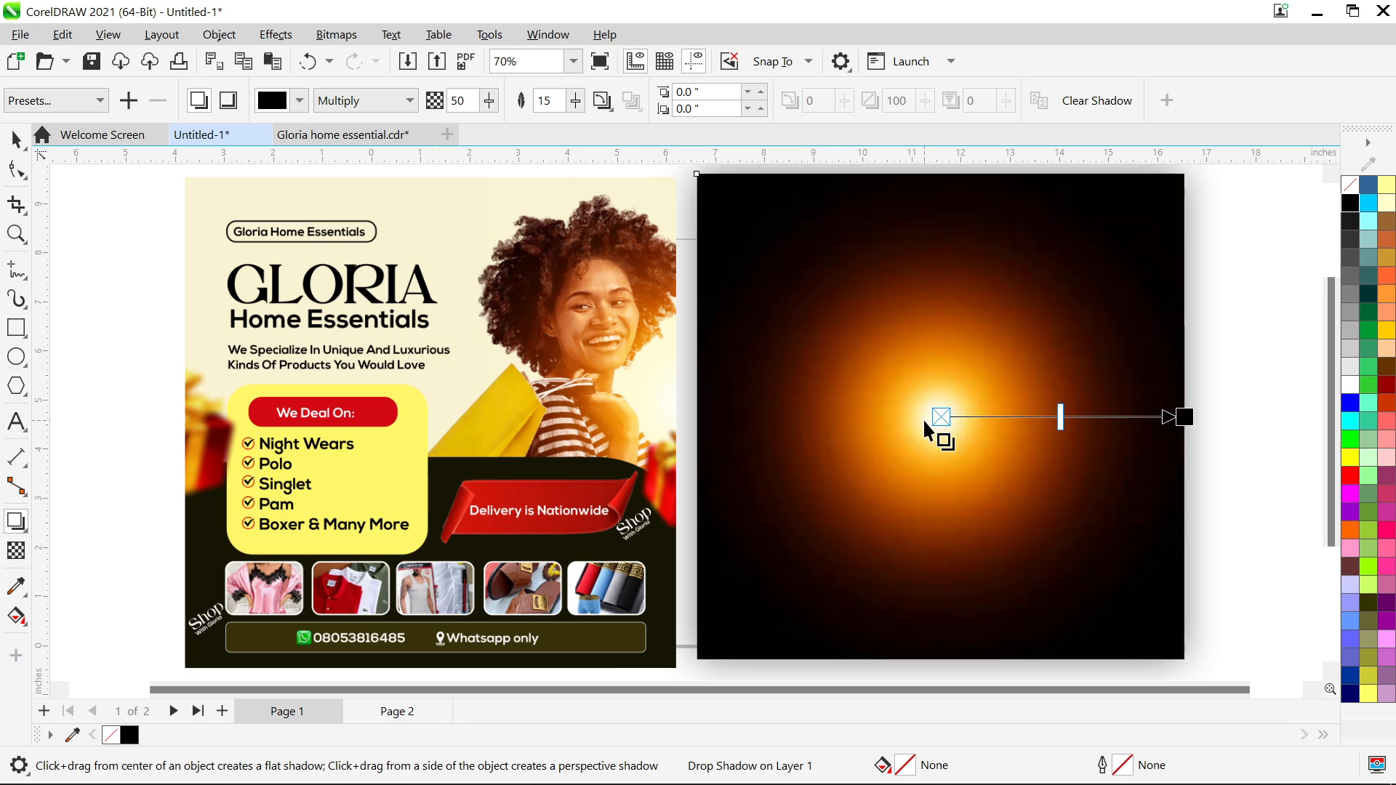
key("ctrl+z")
key("space")
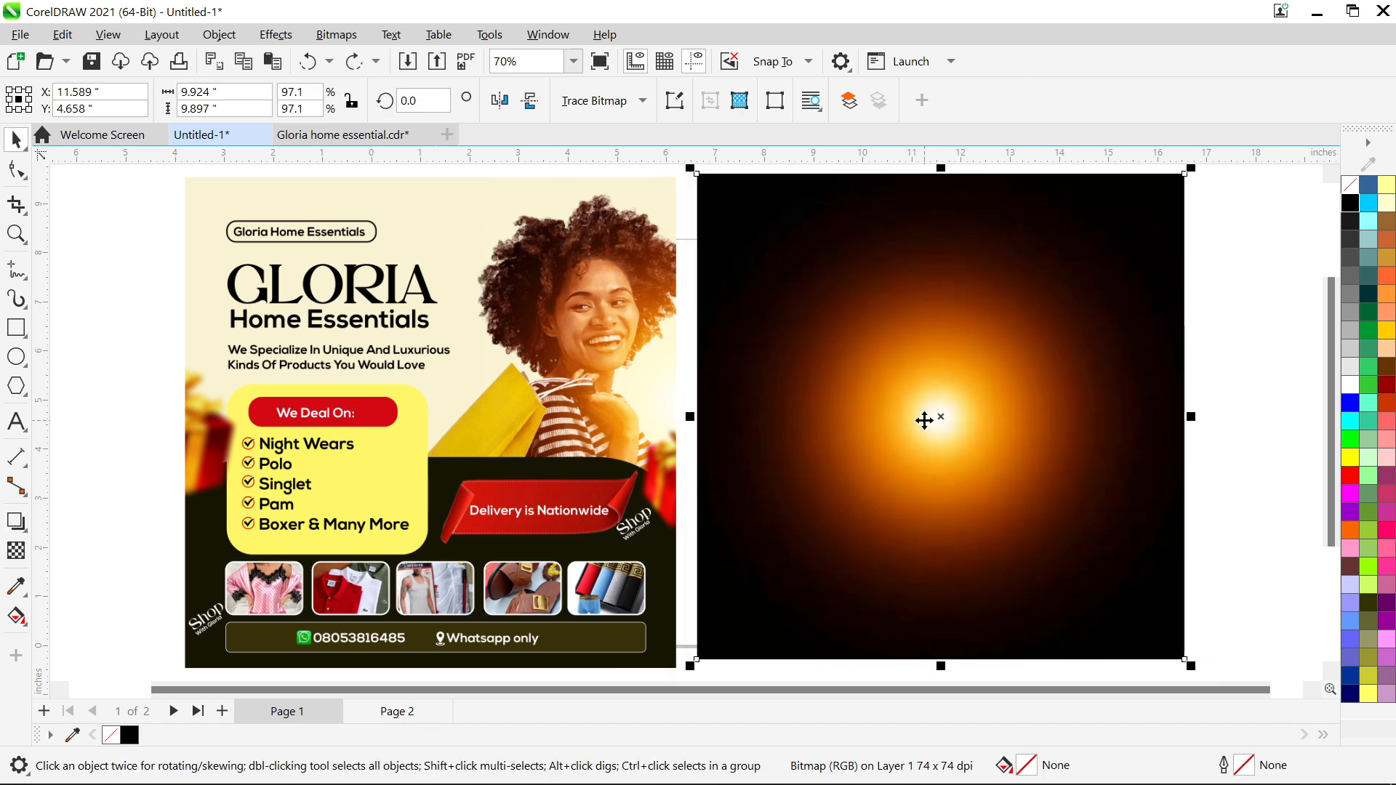
Step: Set the orange glow bitmap's transparency merge mode to Screen, without any uniform transparency
left_click(16, 551)
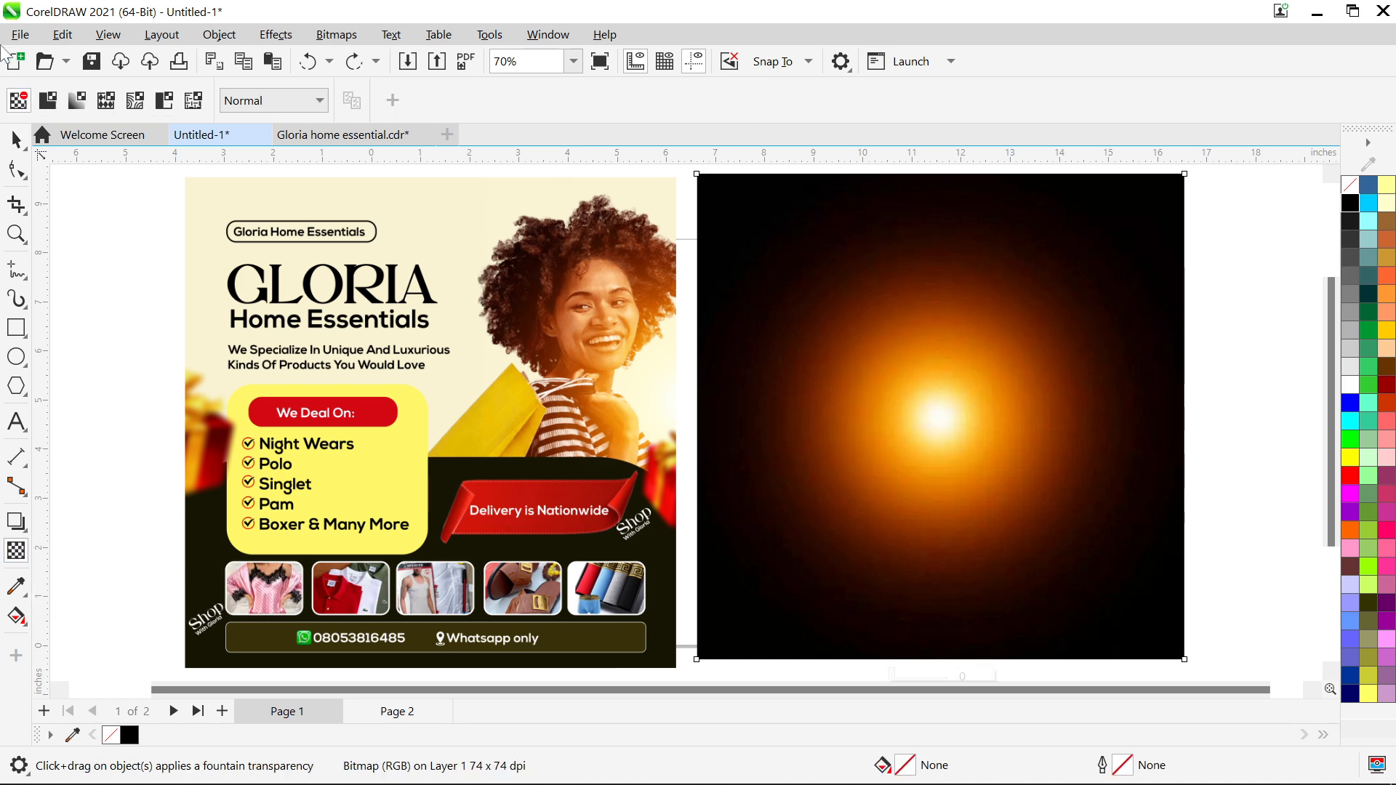
left_click(49, 102)
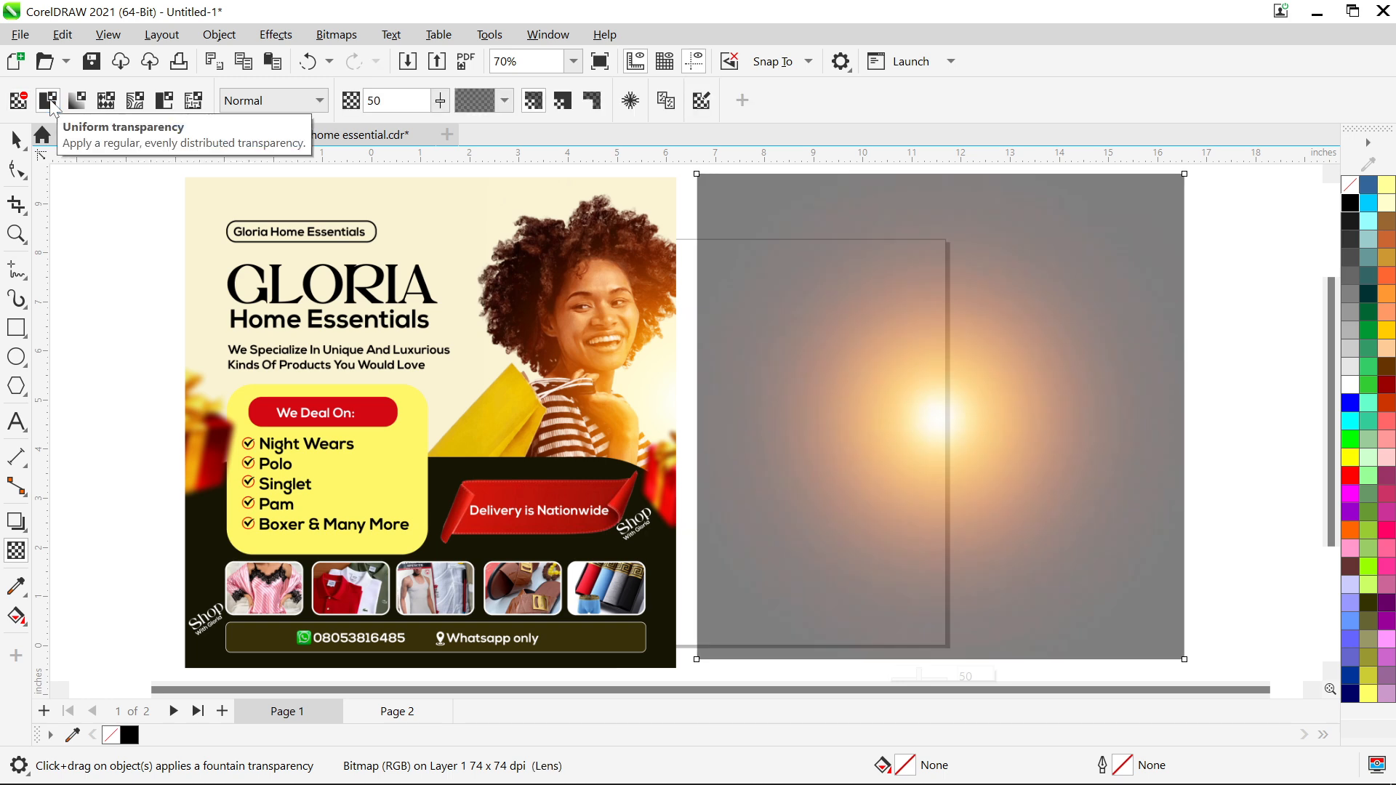
left_click(17, 101)
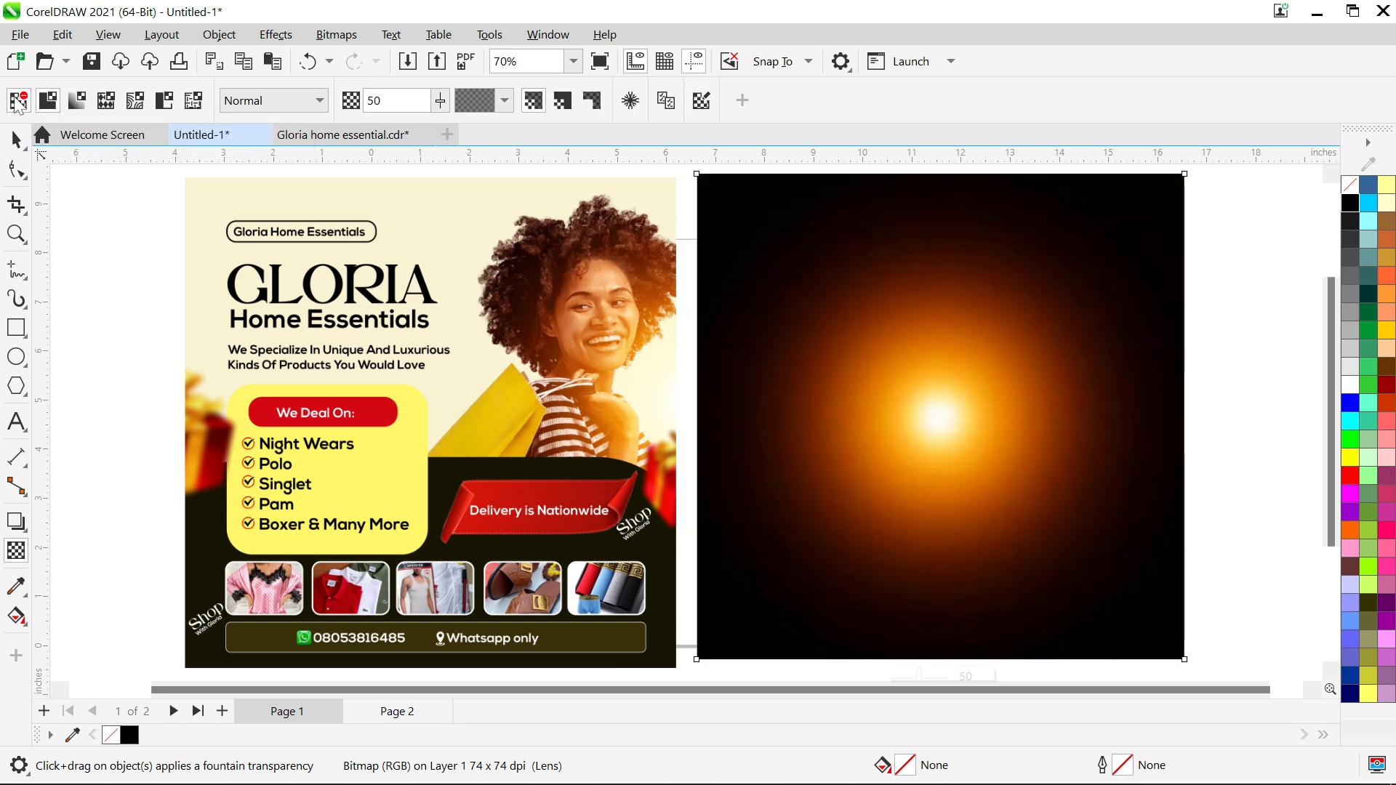
left_click(263, 99)
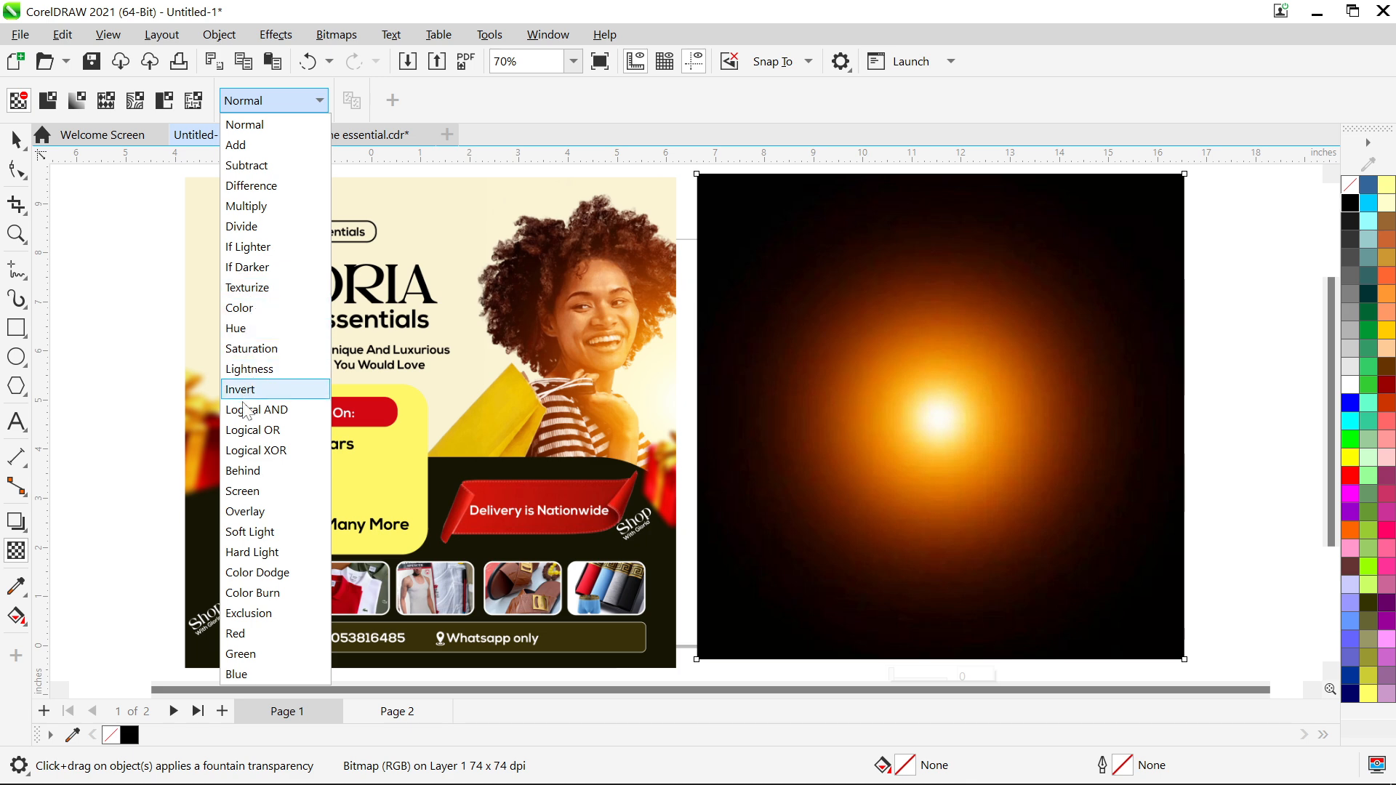
left_click(264, 496)
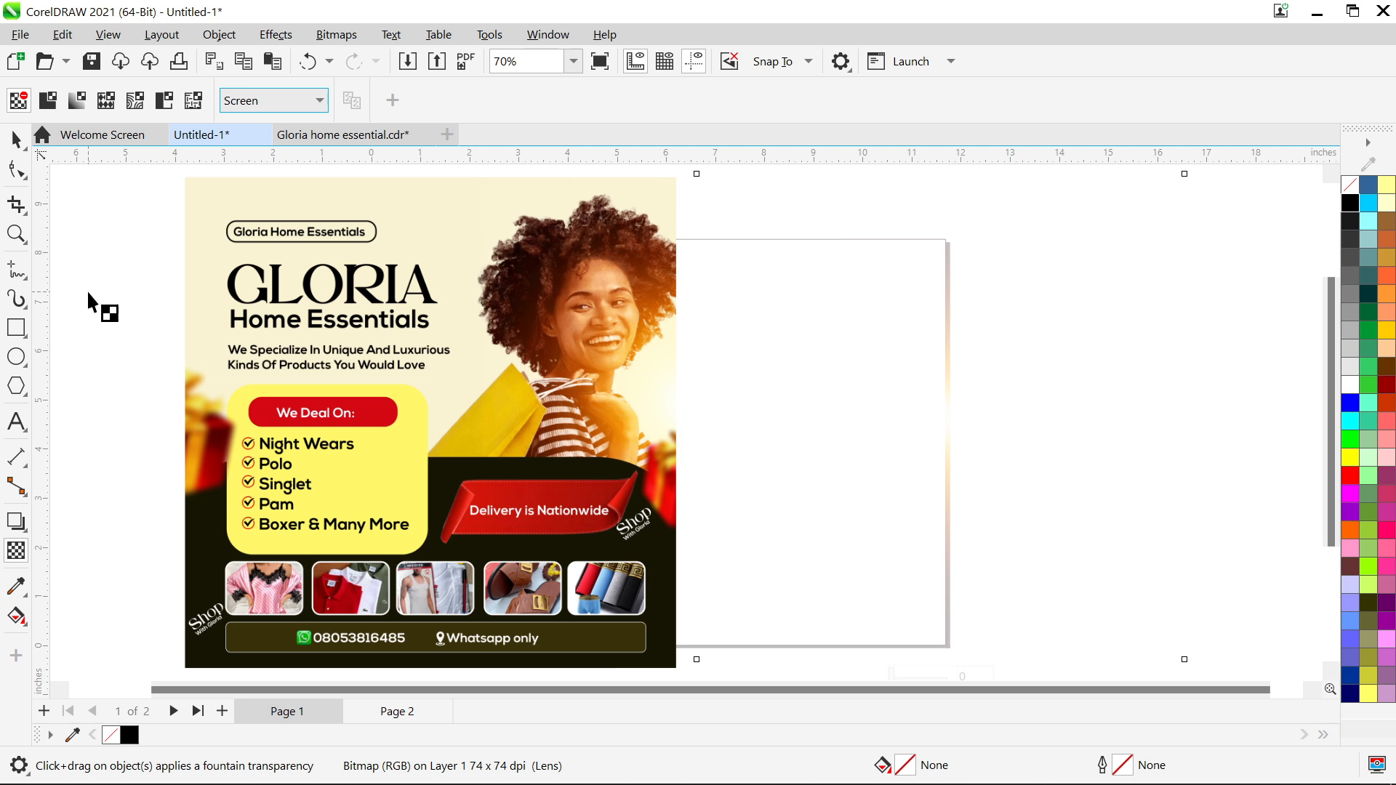
Step: Move the flyer image to about X -0.646, Y 4.876 inches and the glow to about X 6.734, Y 7.382 inches, and copy the glow
left_click(15, 139)
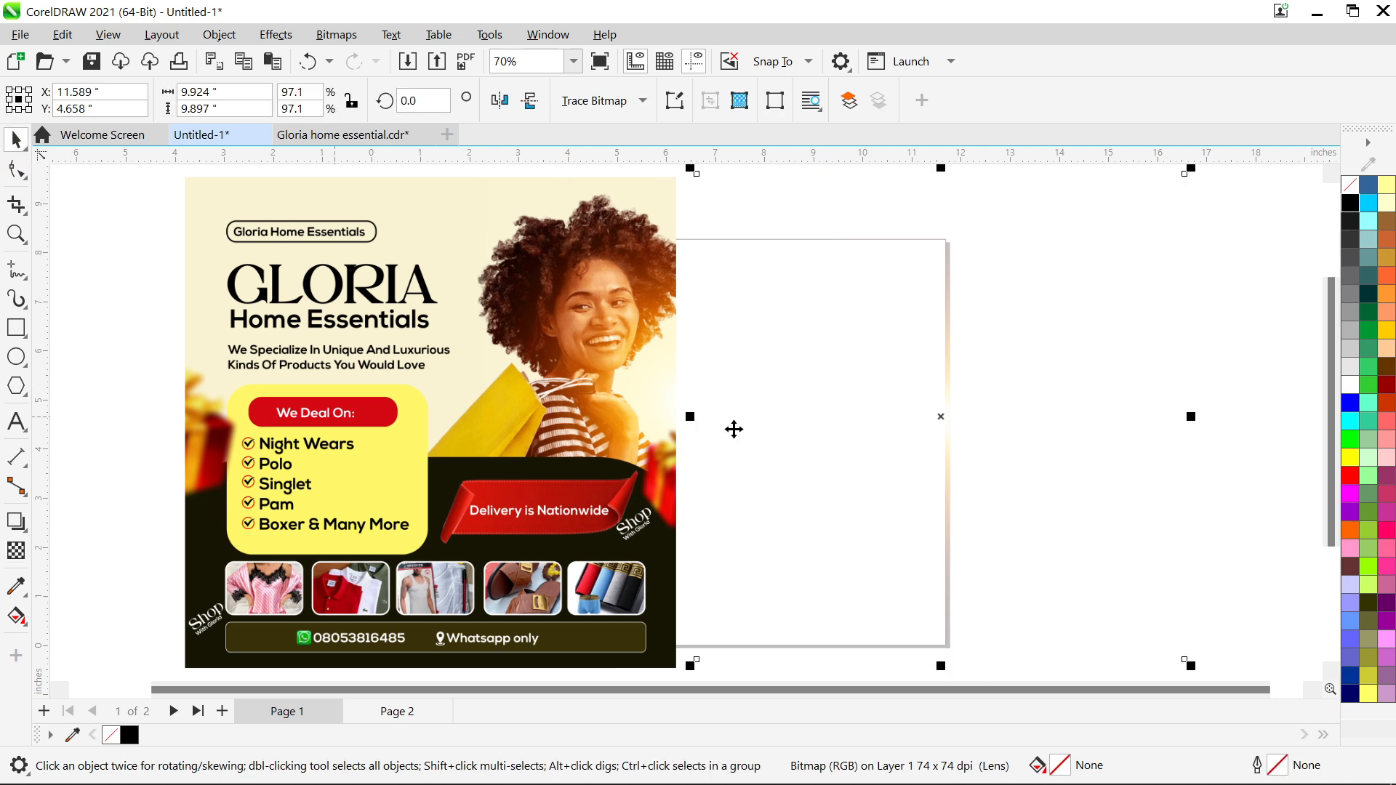
left_click_drag(1029, 455, 573, 336)
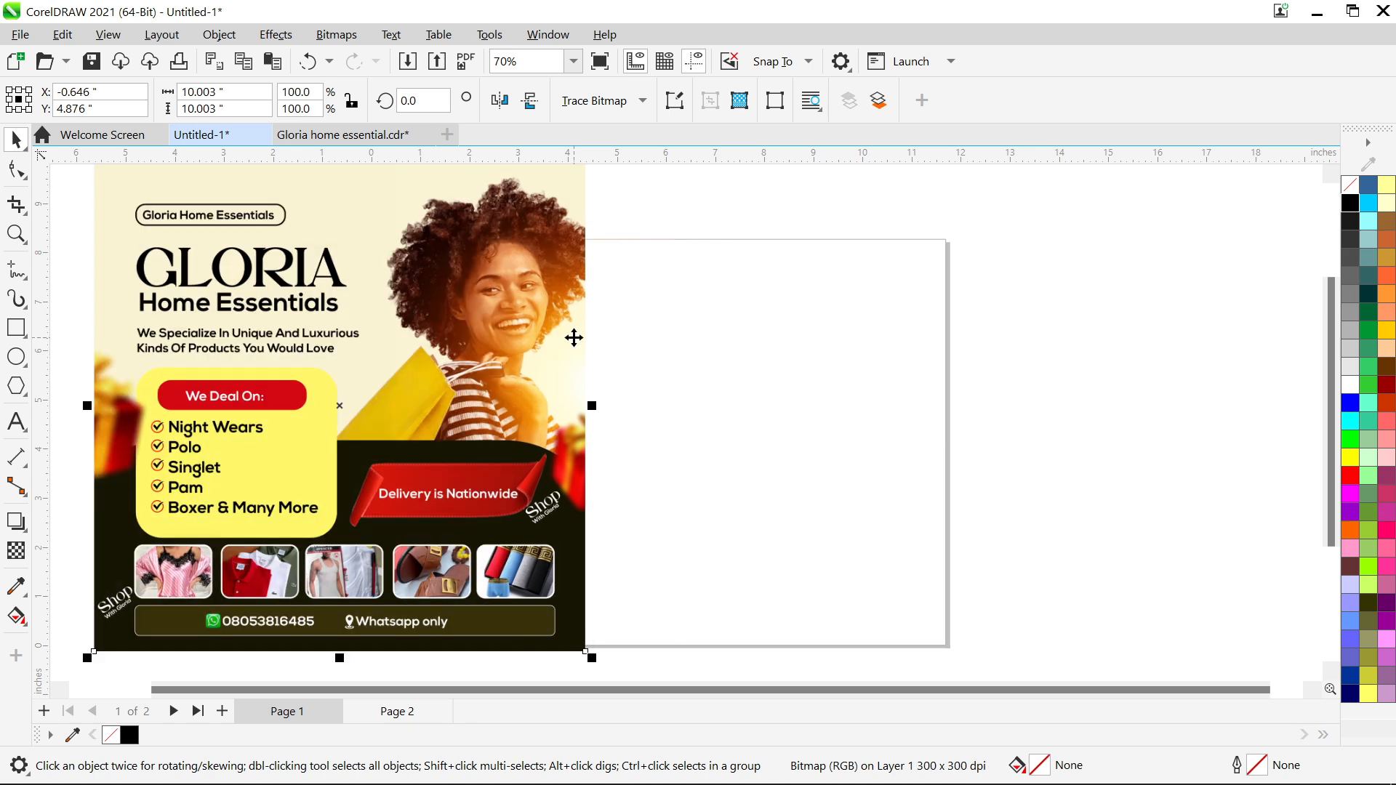
left_click(731, 320)
left_click_drag(711, 377, 836, 331)
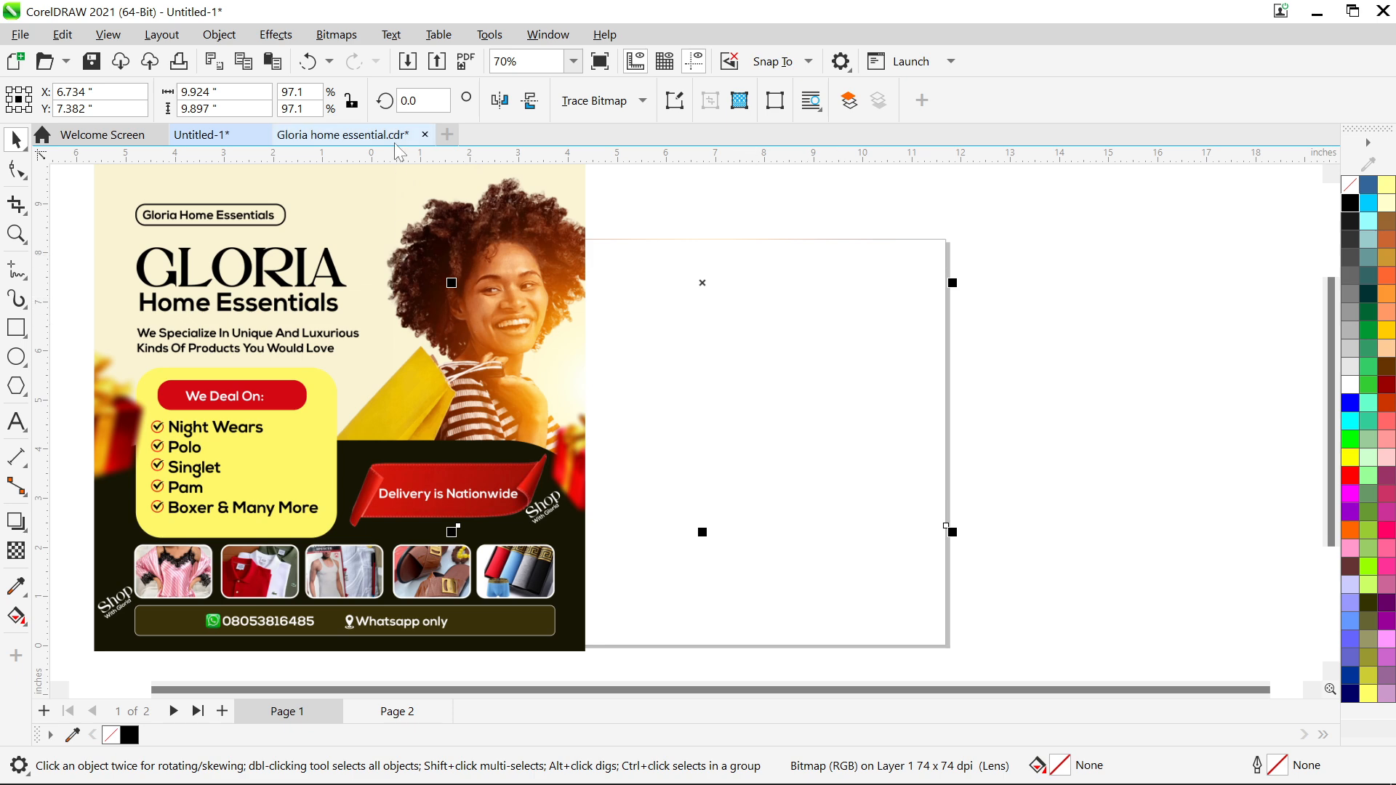
key("Escape")
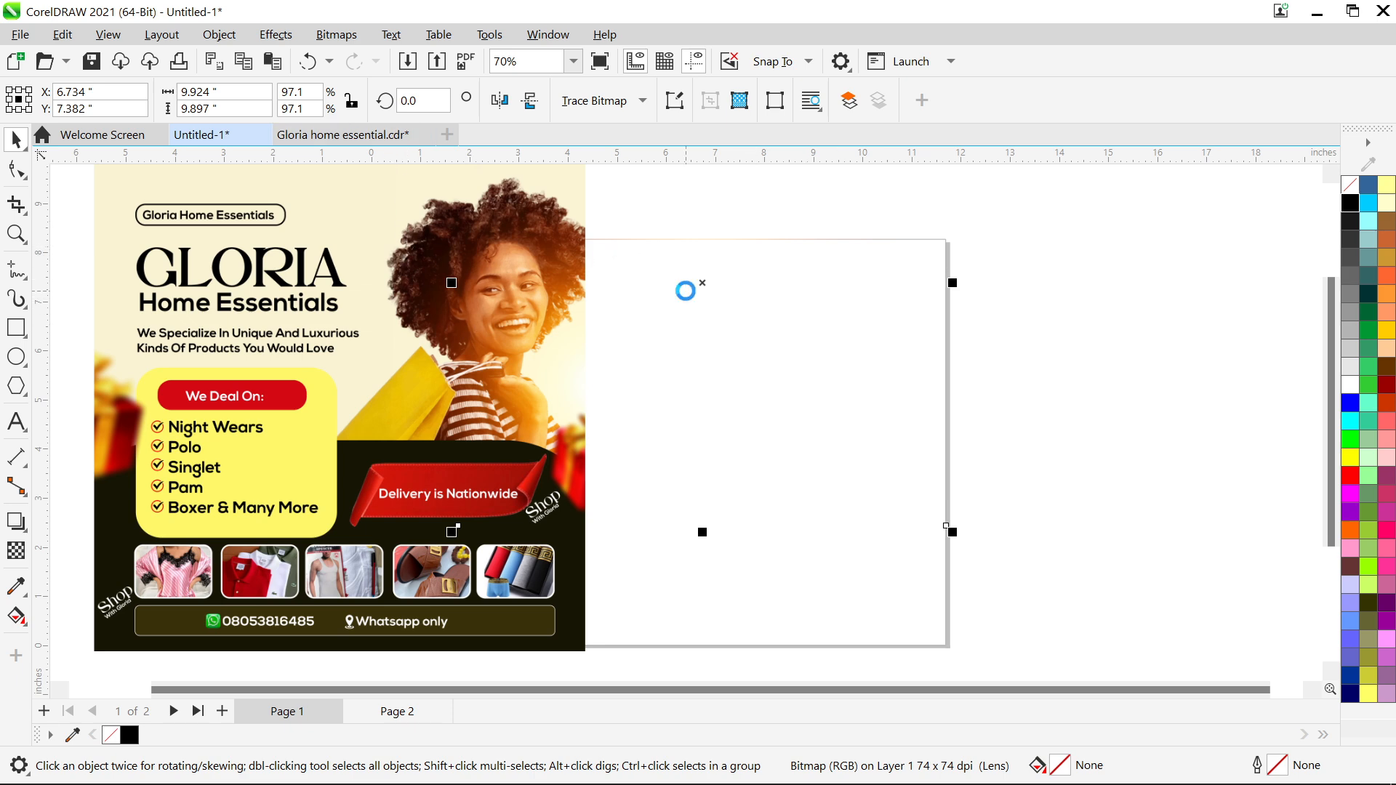
Step: Paste the glow into Gloria home essential.cdr and place it over the flyer's edge beside the GLORIA title, at about X -0.547, Y 9.351 inches
left_click(388, 136)
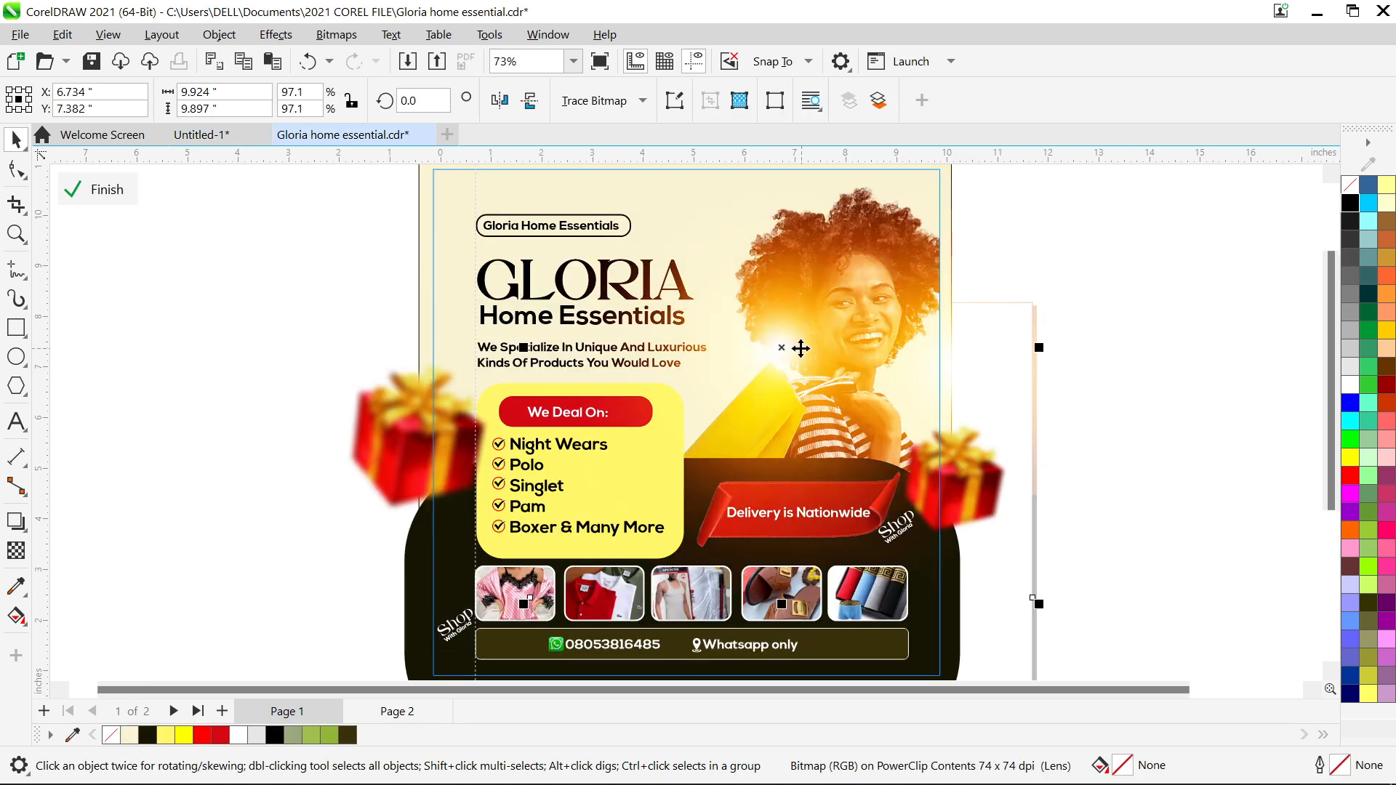
left_click_drag(770, 343, 349, 309)
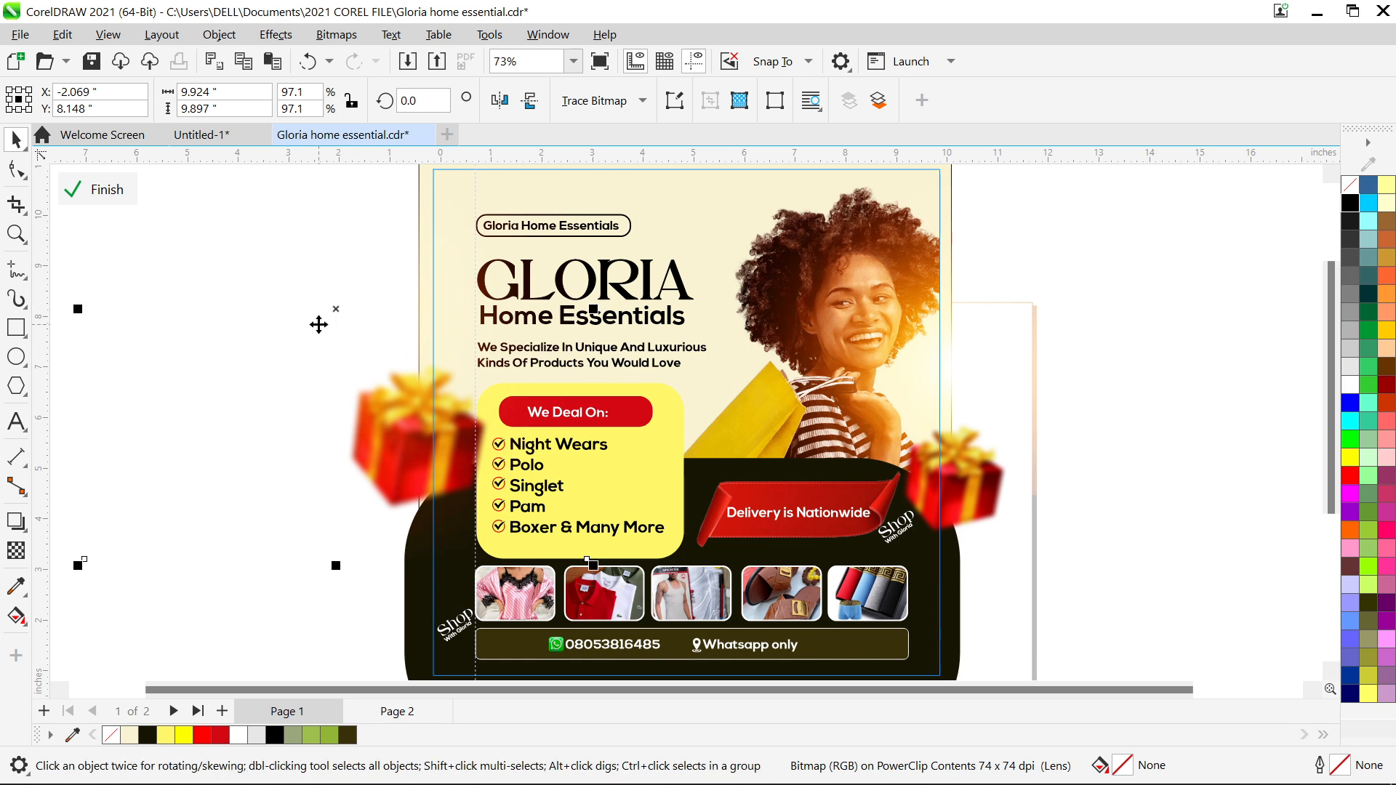
left_click_drag(318, 321, 408, 254)
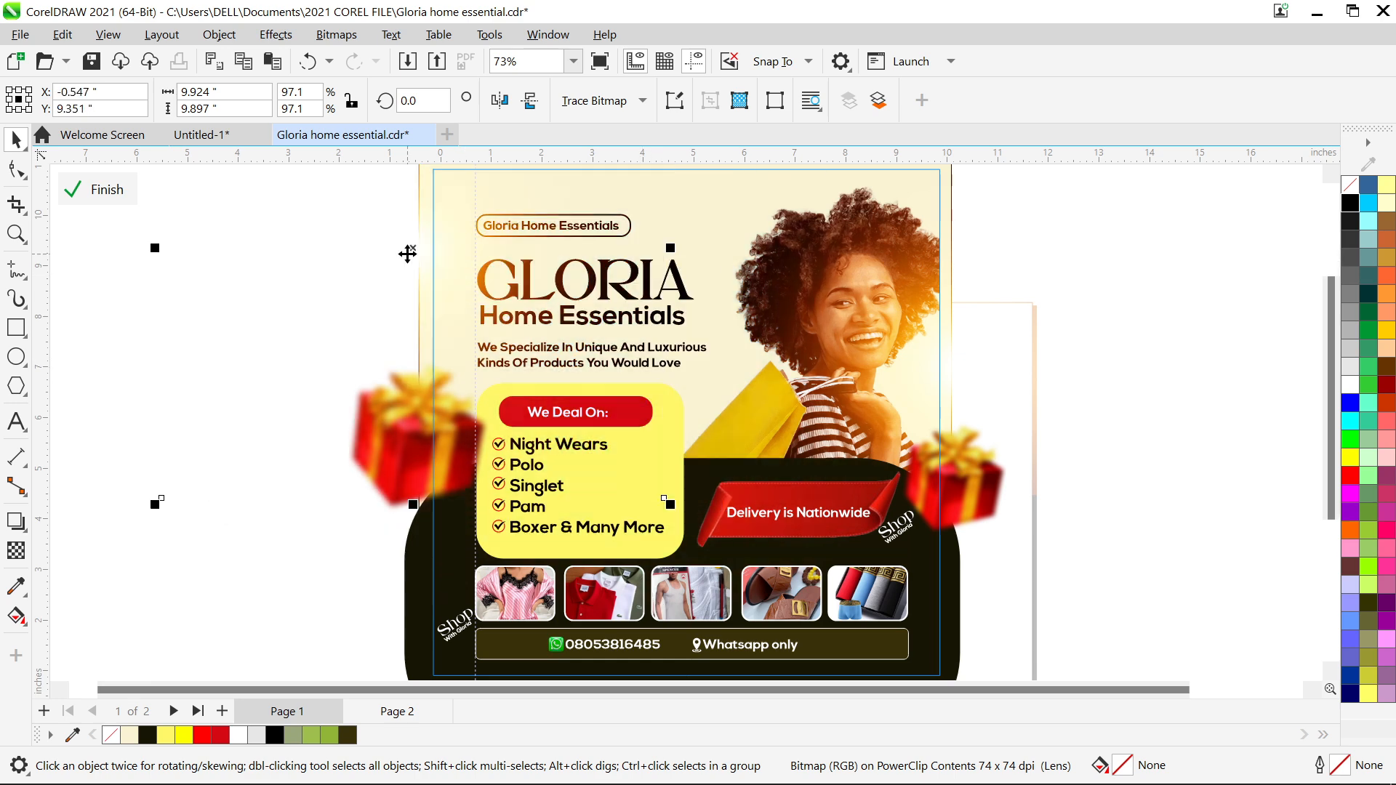